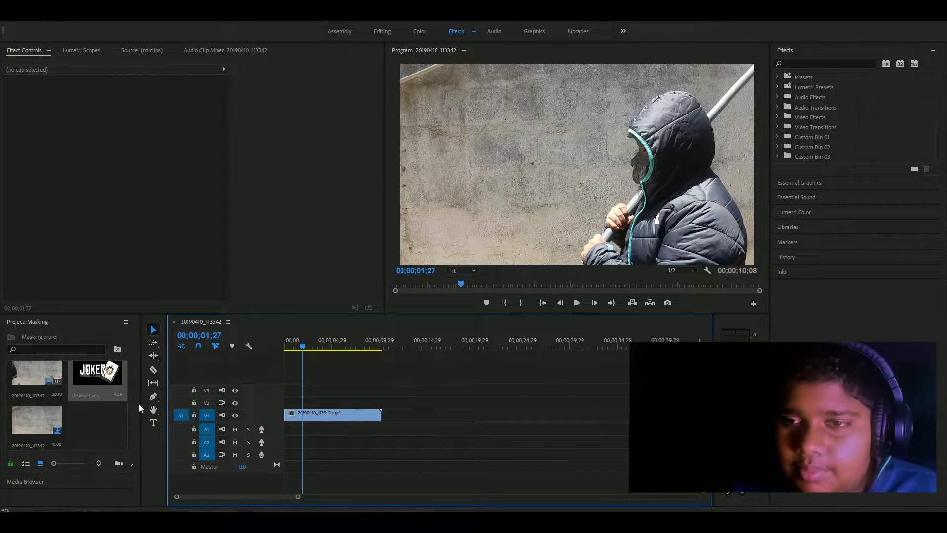
Drop Untitled-1.png onto V2 above the hooded-person clip and scrub to a later frame.
{"action": "left_click", "coordinate": [322, 415]}
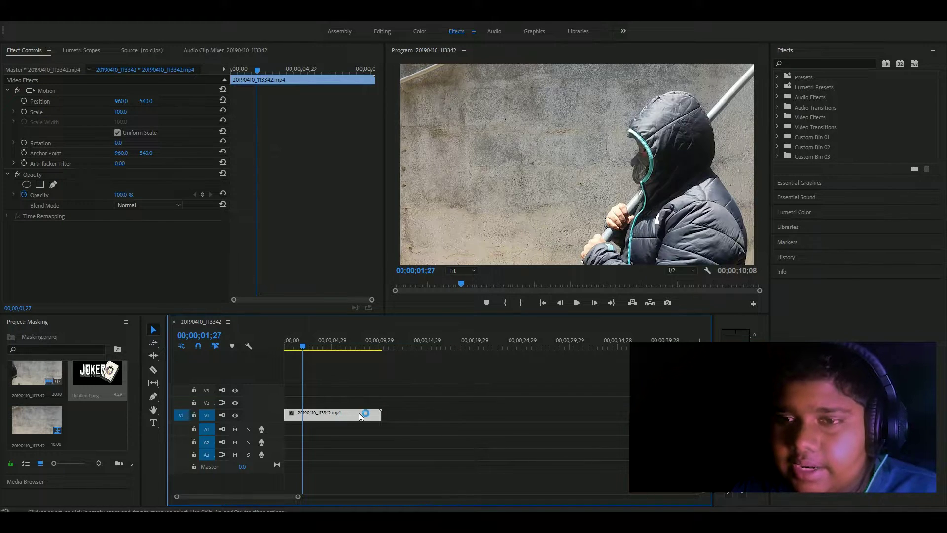
{"action": "mouse_move", "coordinate": [95, 377]}
{"action": "left_mouse_down"}
{"action": "mouse_move", "coordinate": [340, 409]}
{"action": "mouse_move", "coordinate": [381, 402]}
{"action": "left_mouse_up"}
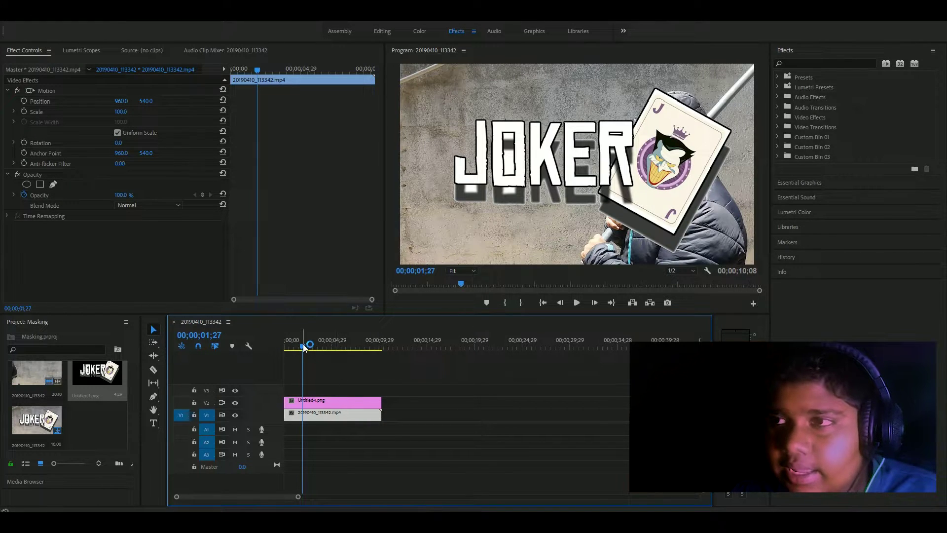
{"action": "mouse_move", "coordinate": [306, 345]}
{"action": "left_mouse_down"}
{"action": "mouse_move", "coordinate": [313, 351]}
{"action": "mouse_move", "coordinate": [303, 362]}
{"action": "left_mouse_up"}
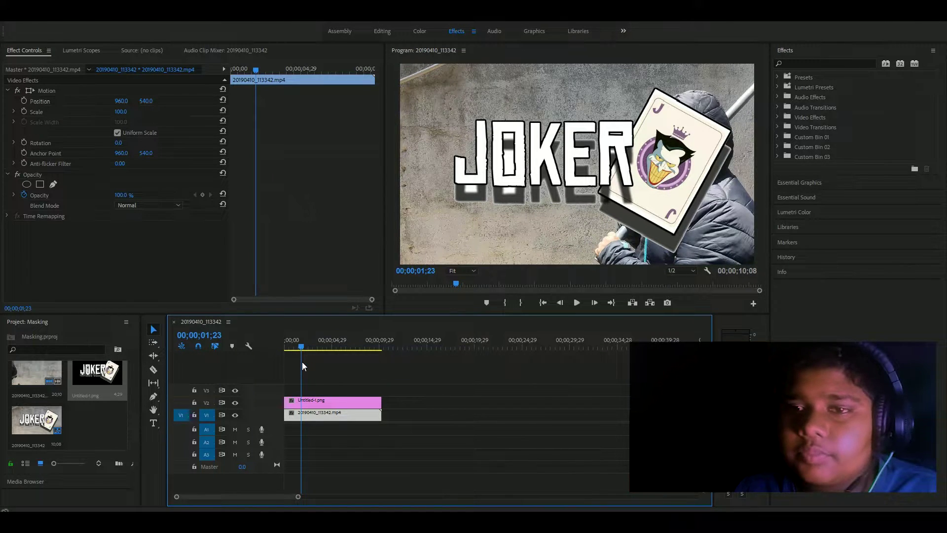
Use Motion to drag the JOKER card graphic left to position 890.5, 545.3.
{"action": "left_click", "coordinate": [317, 402]}
{"action": "left_click", "coordinate": [122, 91]}
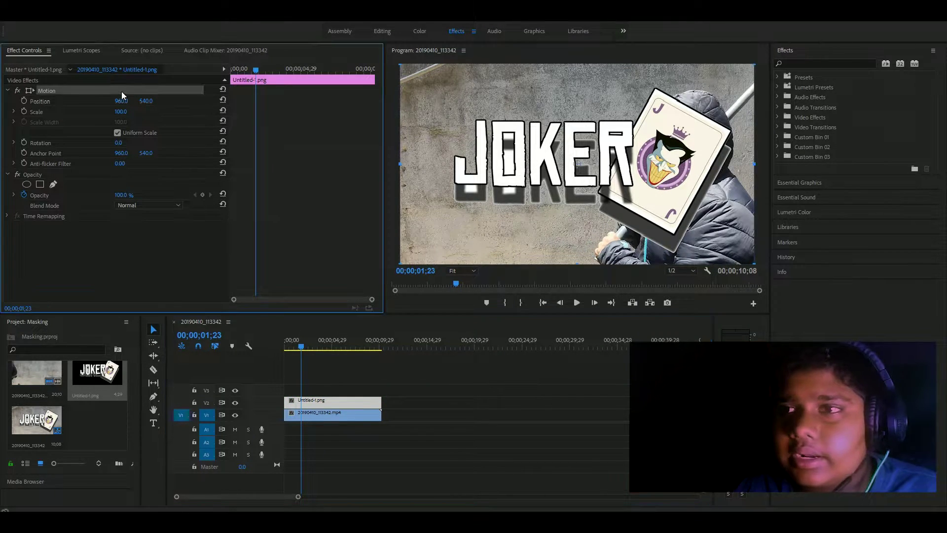
{"action": "left_click_drag", "start_coordinate": [491, 174], "coordinate": [478, 174]}
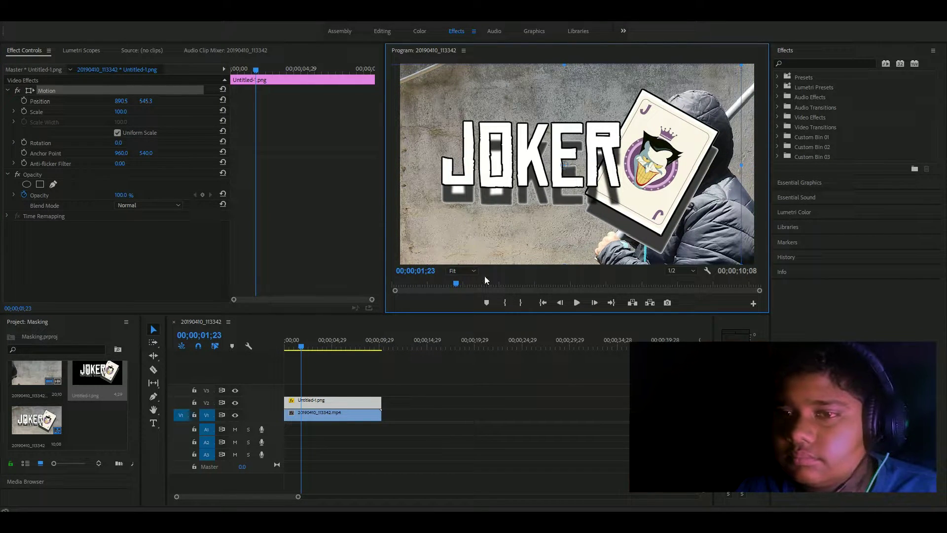
{"action": "left_click_drag", "start_coordinate": [302, 348], "coordinate": [303, 351]}
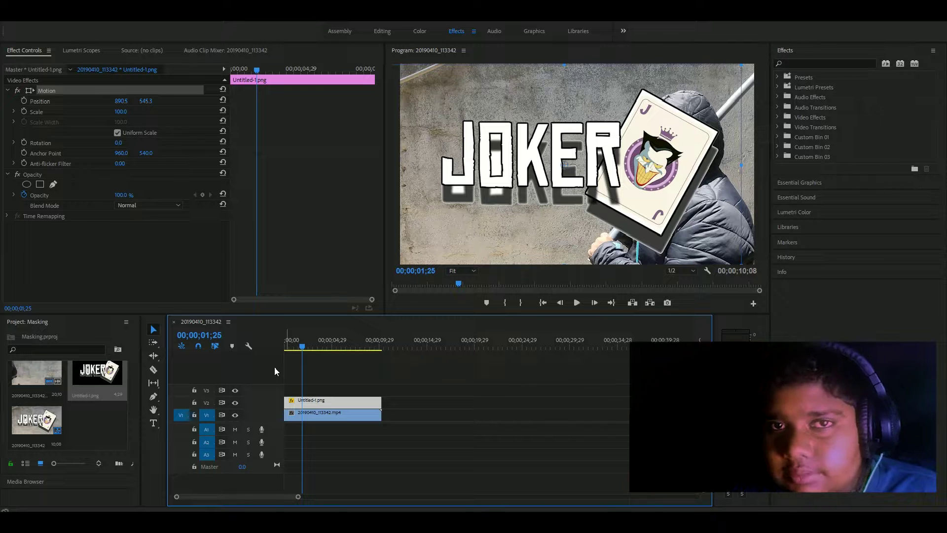
Add an inverted free-draw bezier opacity mask and trace points along the hood and back.
{"action": "left_click", "coordinate": [53, 185]}
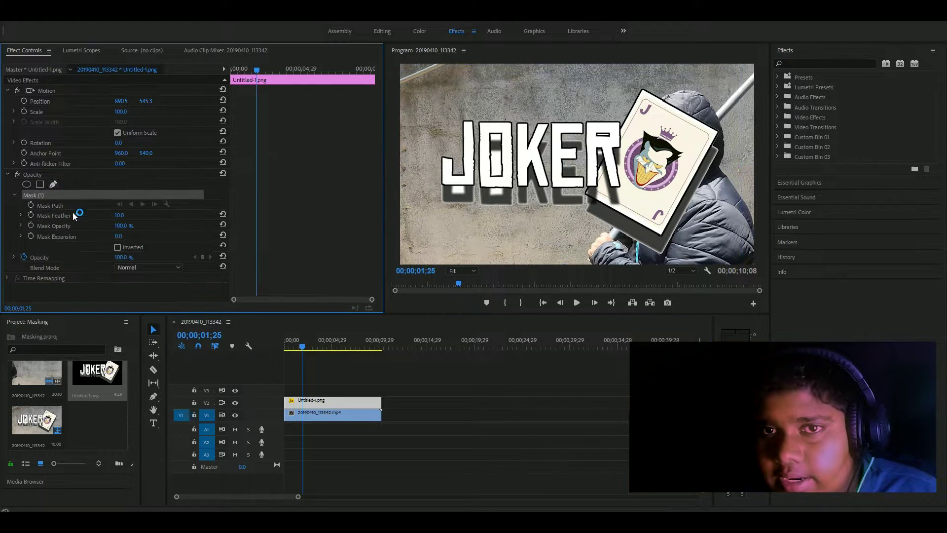
{"action": "left_click", "coordinate": [118, 246]}
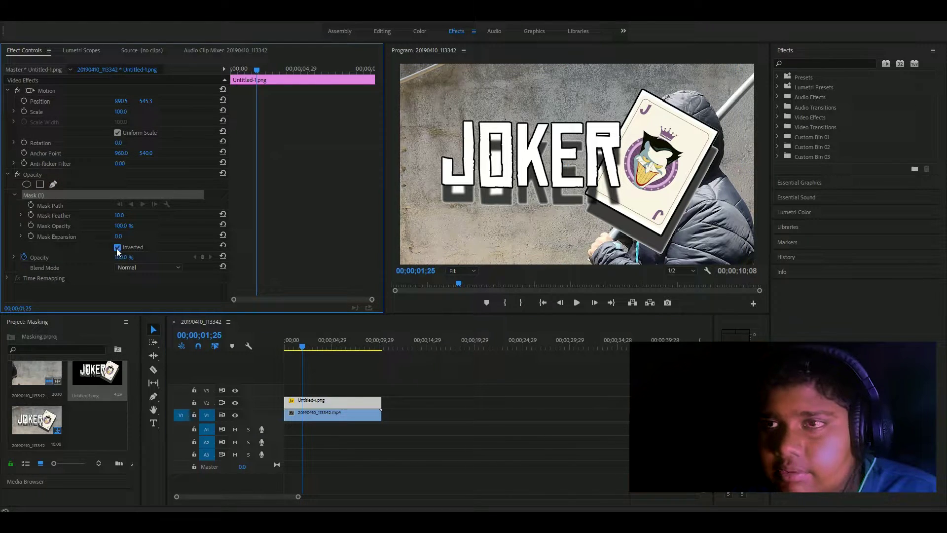
{"action": "left_click", "coordinate": [671, 93]}
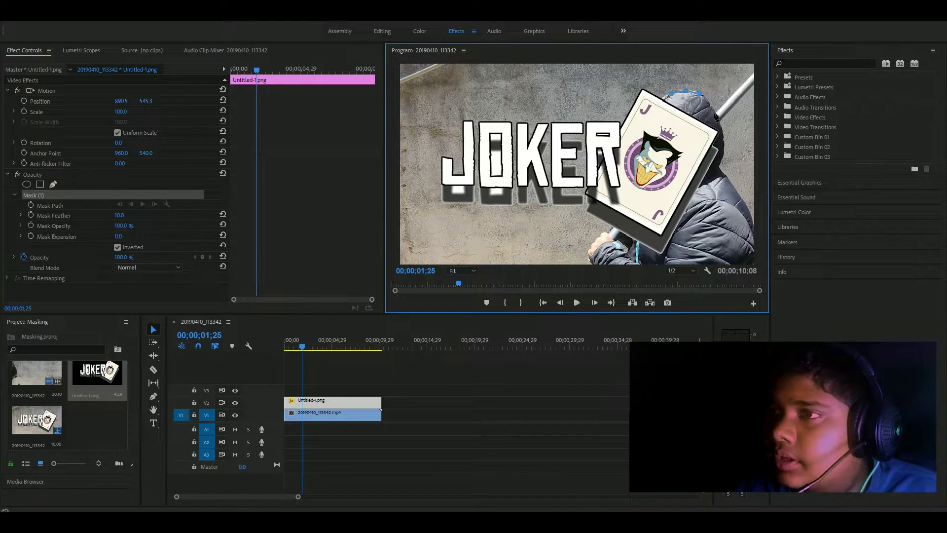
{"action": "left_click", "coordinate": [756, 71]}
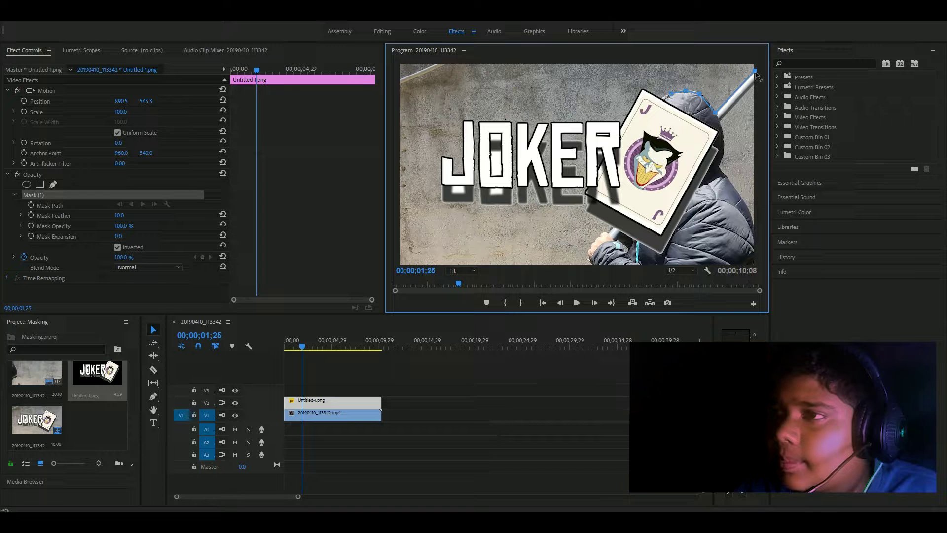
{"action": "left_click_drag", "start_coordinate": [756, 72], "coordinate": [721, 117]}
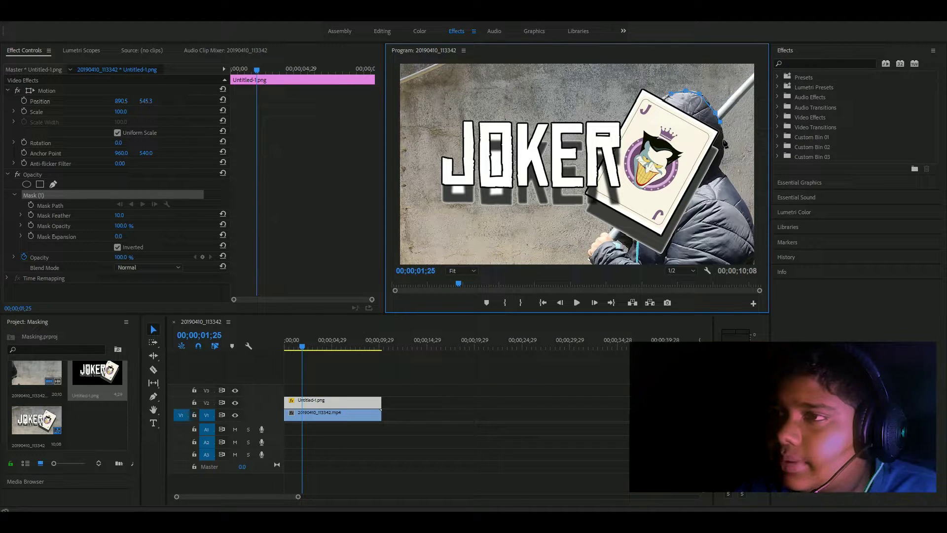
{"action": "left_click", "coordinate": [718, 169]}
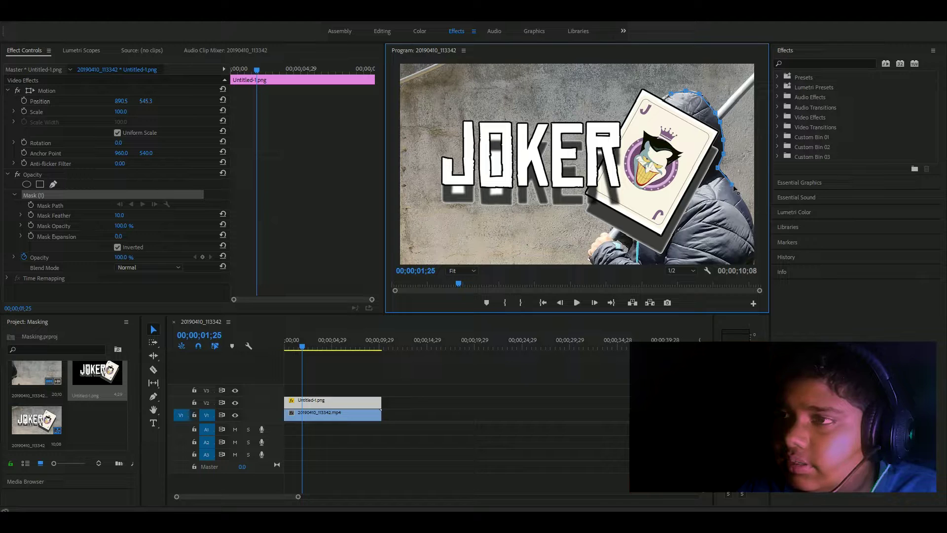
Extend the mask along the frame's bottom, left and top edges and close the path.
{"action": "left_click", "coordinate": [727, 179]}
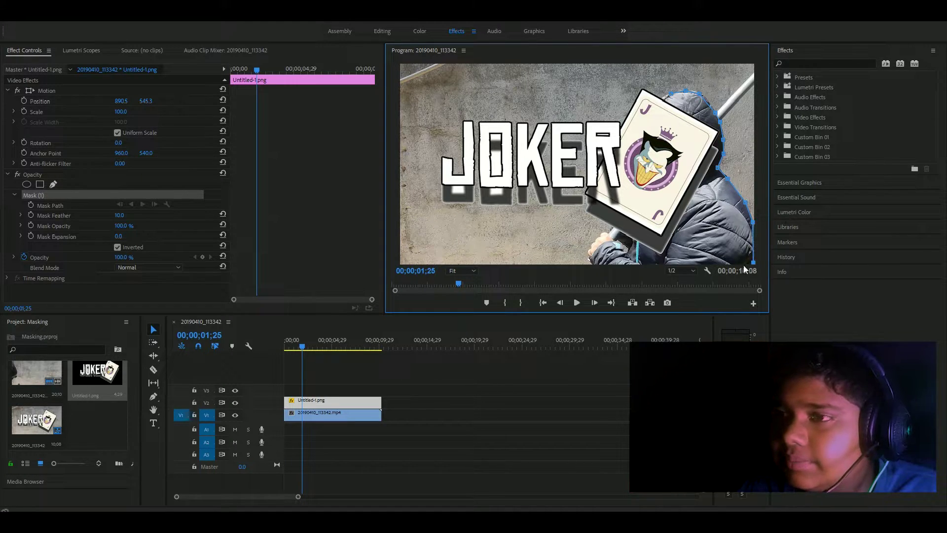
{"action": "left_click", "coordinate": [398, 265]}
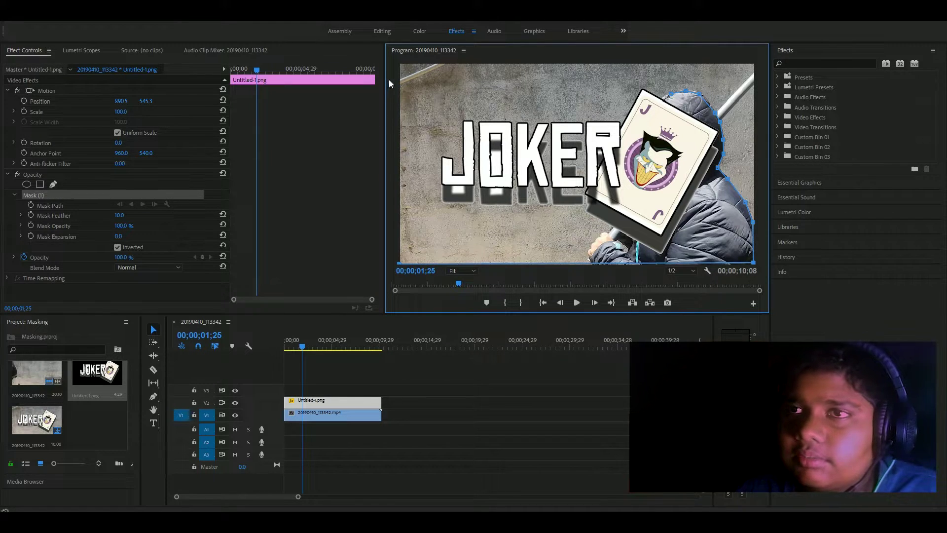
{"action": "left_click", "coordinate": [400, 64]}
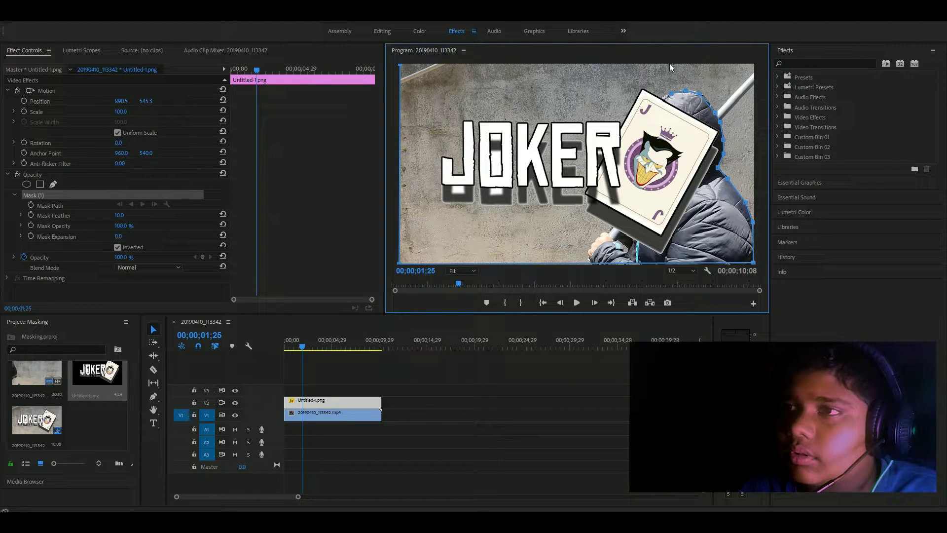
{"action": "left_click", "coordinate": [663, 65]}
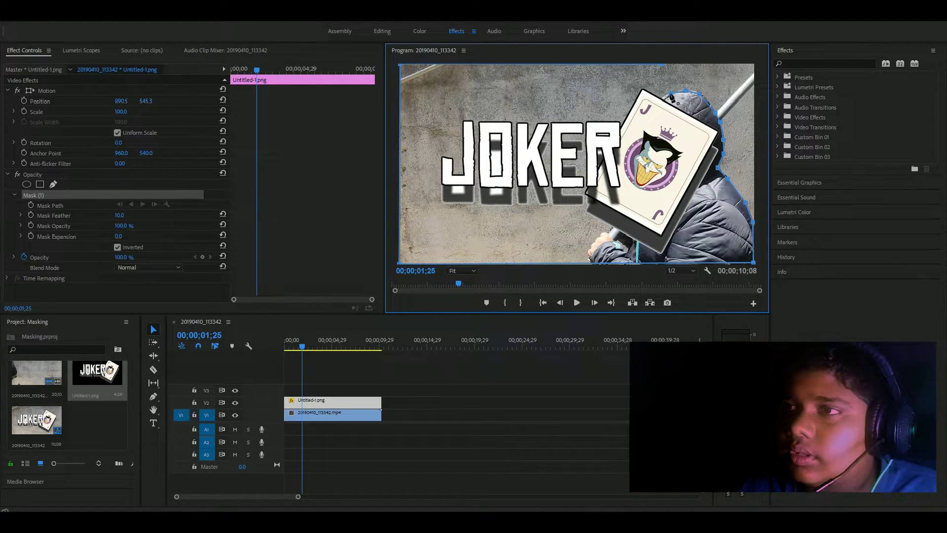
{"action": "left_click", "coordinate": [671, 95]}
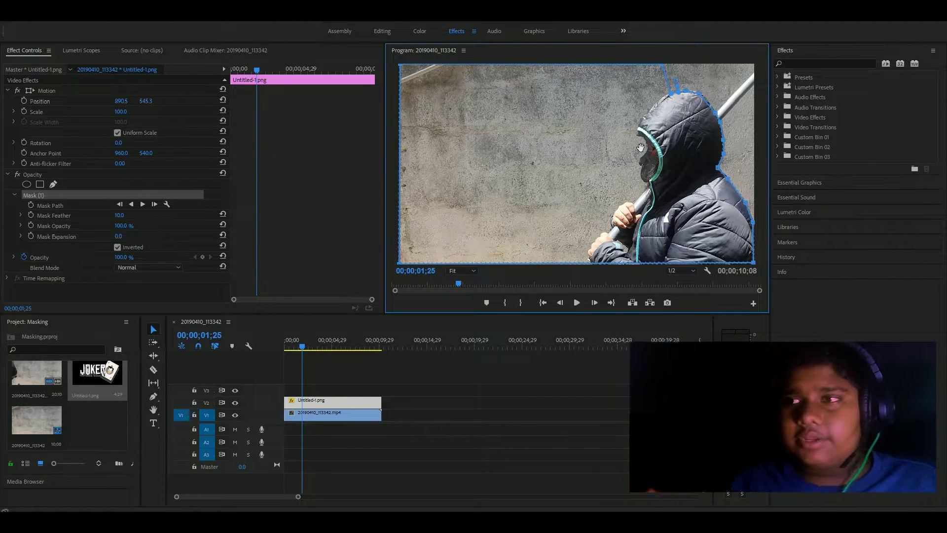
Add a Mask Path keyframe, lower Mask (1) feather from 10 to 0, and advance to 01;26.
{"action": "left_click", "coordinate": [29, 205]}
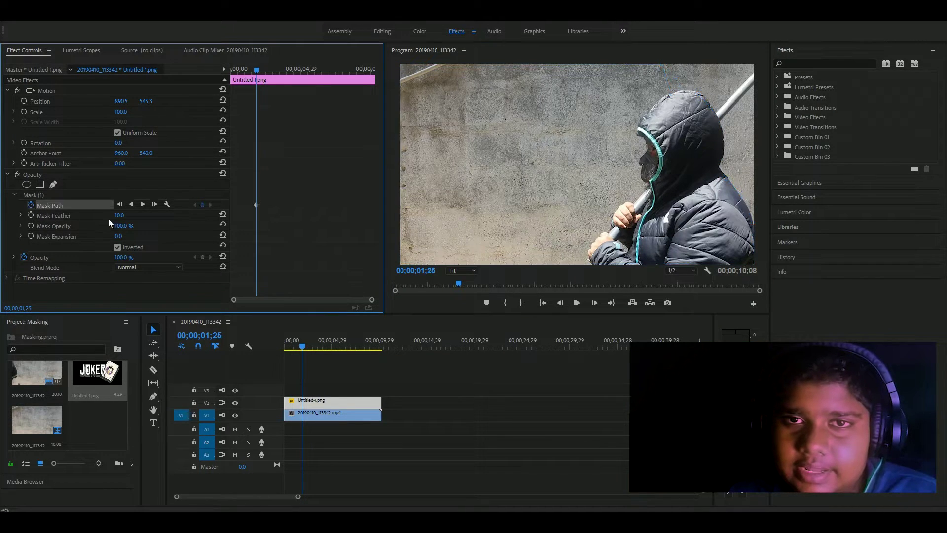
{"action": "left_click_drag", "start_coordinate": [117, 218], "coordinate": [94, 218]}
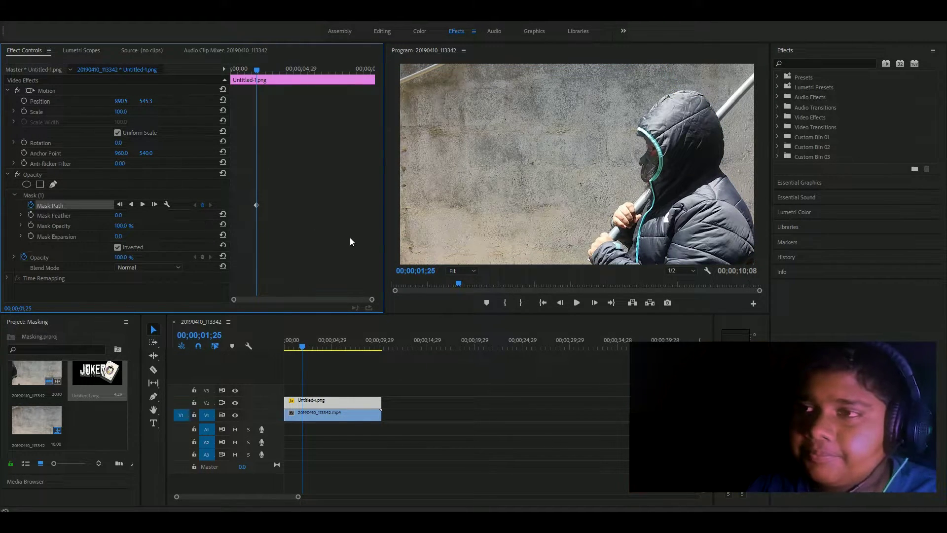
{"action": "left_click", "coordinate": [89, 196]}
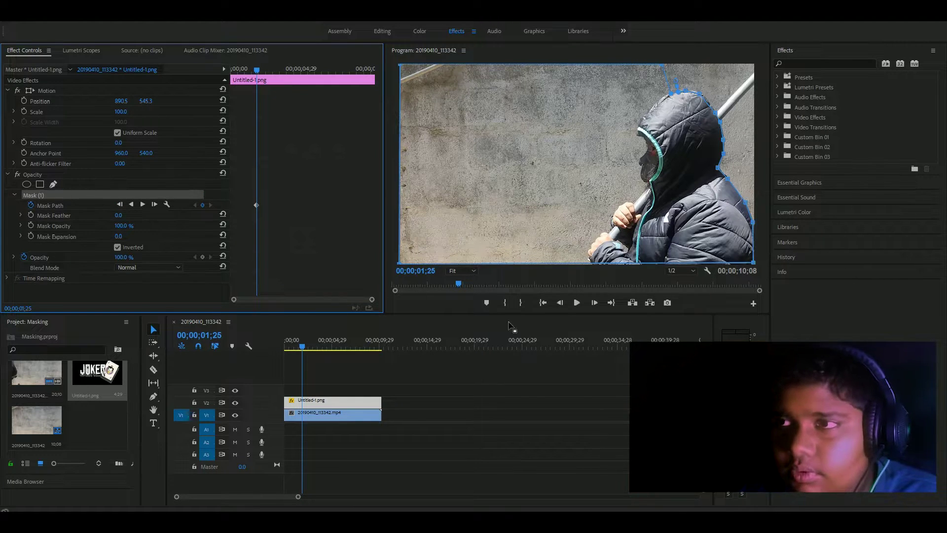
{"action": "left_click", "coordinate": [586, 304]}
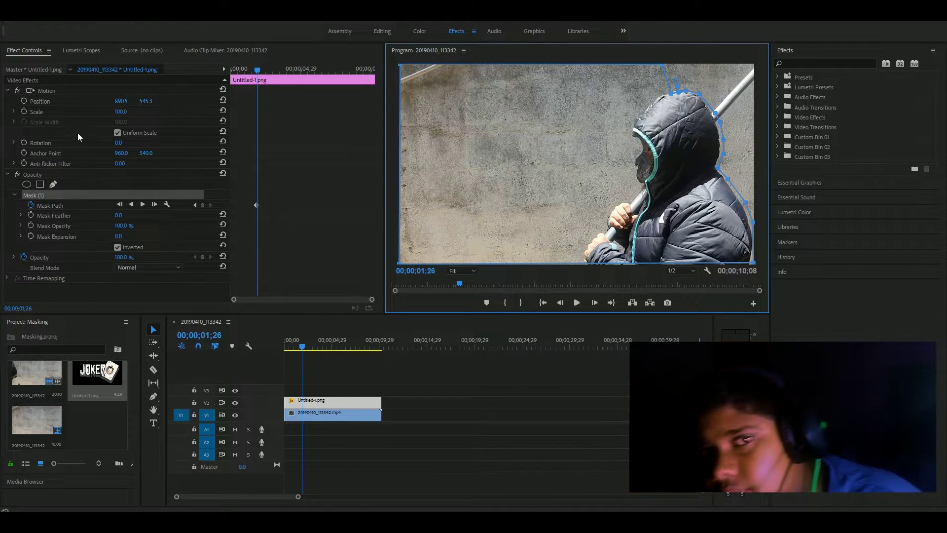
{"action": "left_click", "coordinate": [61, 89]}
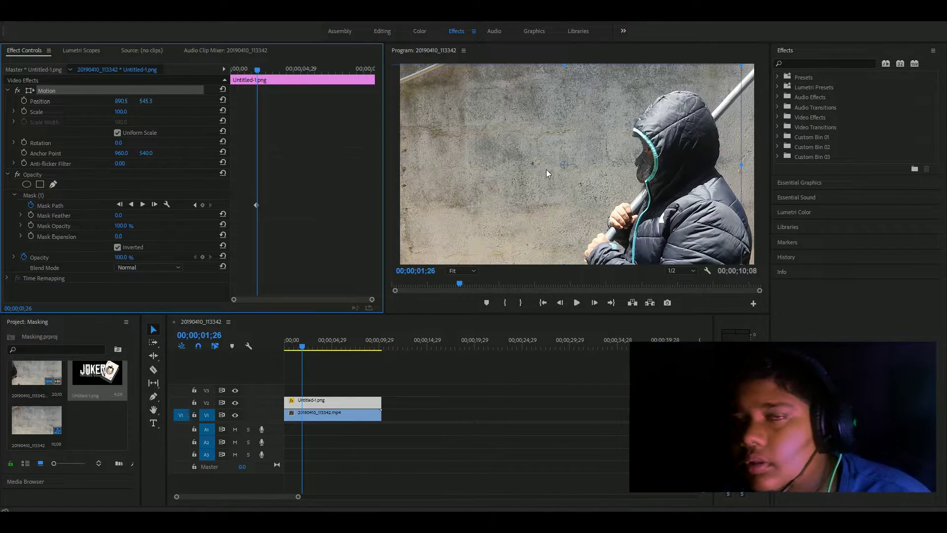
{"action": "left_click", "coordinate": [49, 205]}
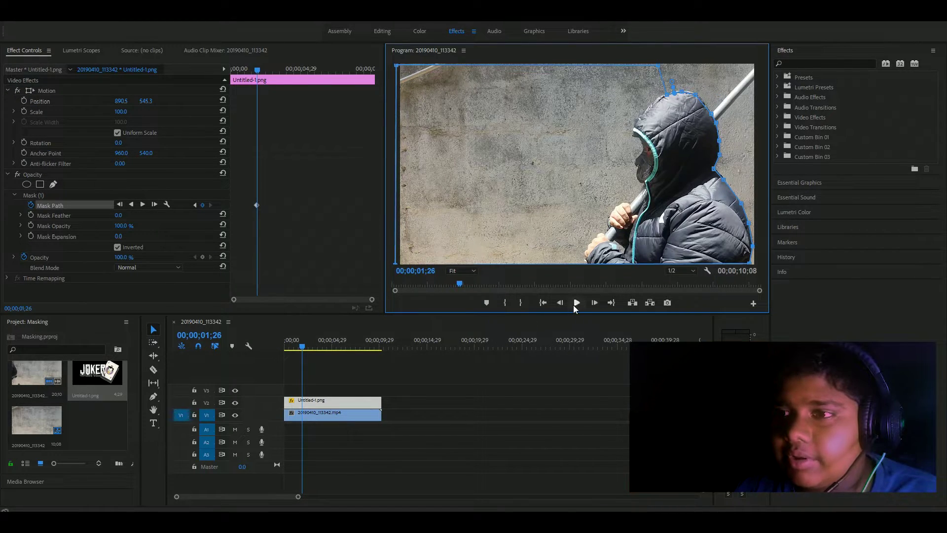
Step through frames from 02;01, shifting the mask left to keep hugging the hooded person.
{"action": "left_click", "coordinate": [594, 305]}
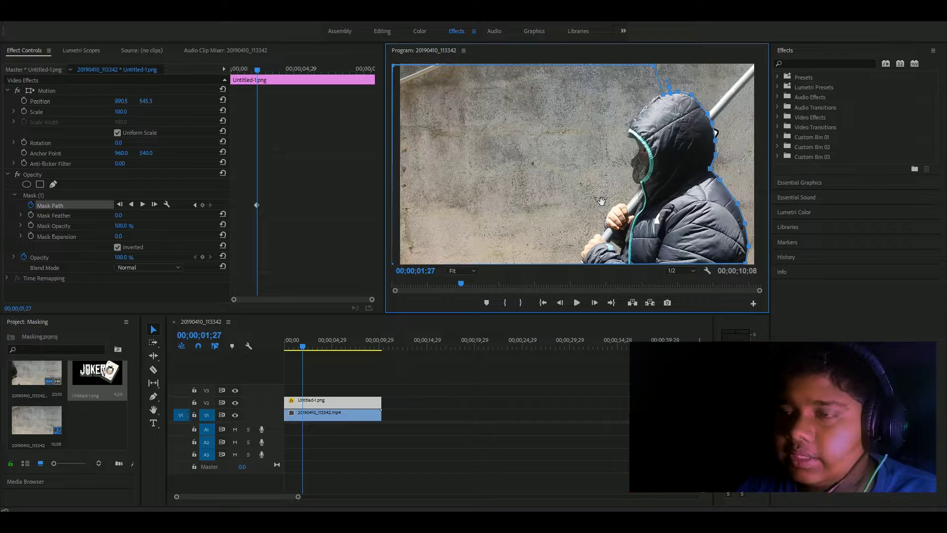
{"action": "left_click", "coordinate": [595, 303]}
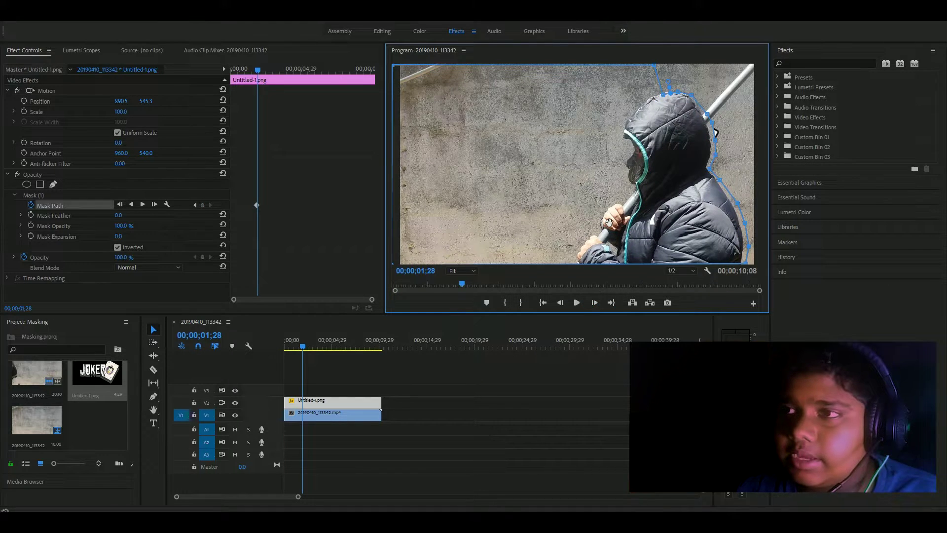
{"action": "left_click_drag", "start_coordinate": [609, 222], "coordinate": [604, 224]}
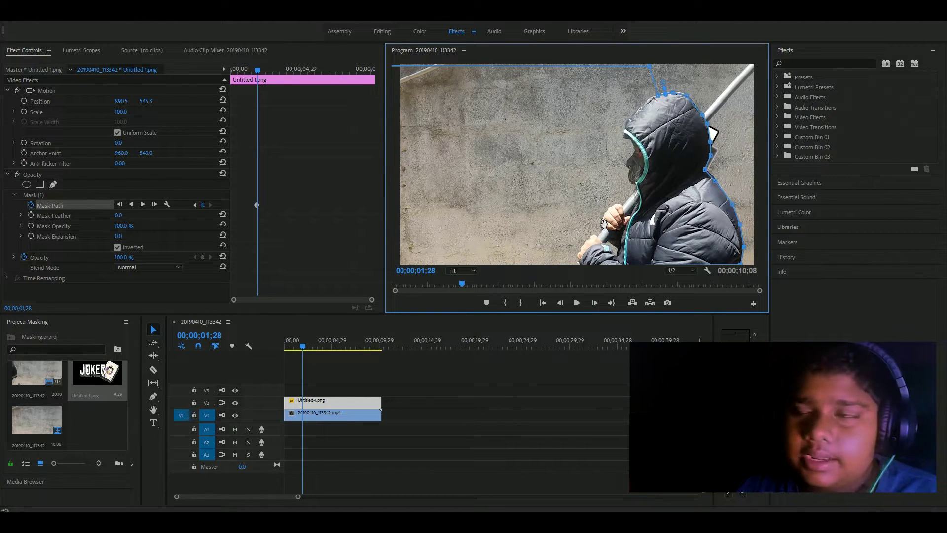
{"action": "left_click", "coordinate": [594, 302]}
{"action": "left_click_drag", "start_coordinate": [616, 247], "coordinate": [587, 240]}
{"action": "left_click", "coordinate": [595, 302]}
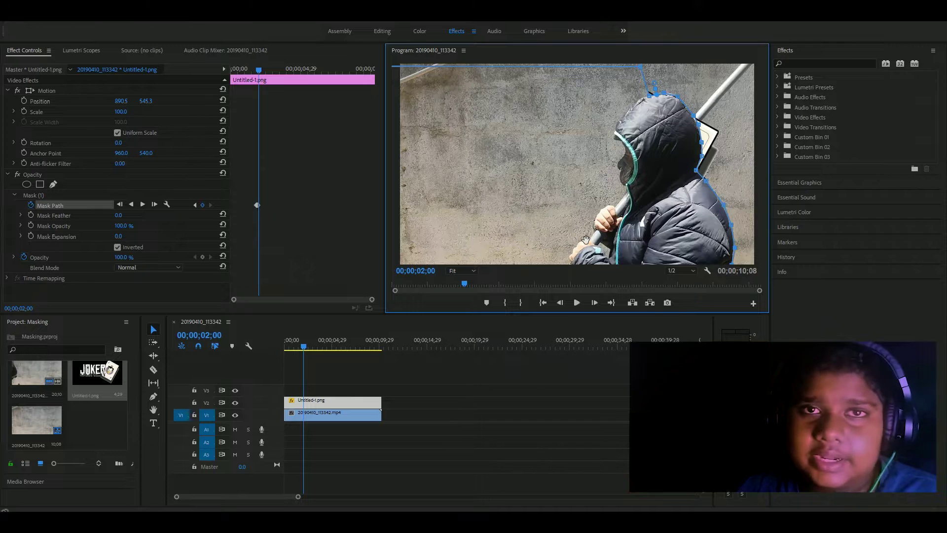
{"action": "left_click", "coordinate": [594, 302]}
{"action": "left_click_drag", "start_coordinate": [601, 240], "coordinate": [596, 239]}
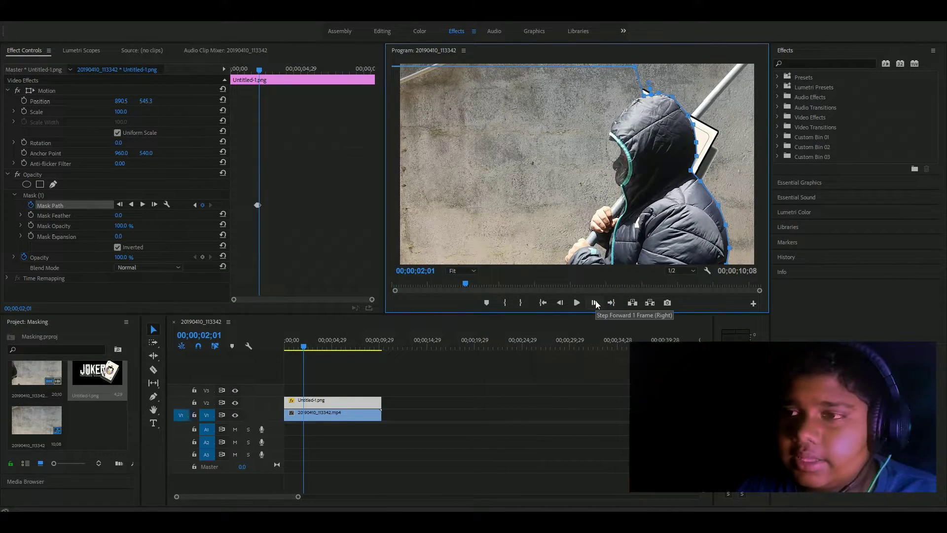
{"action": "left_click", "coordinate": [594, 302]}
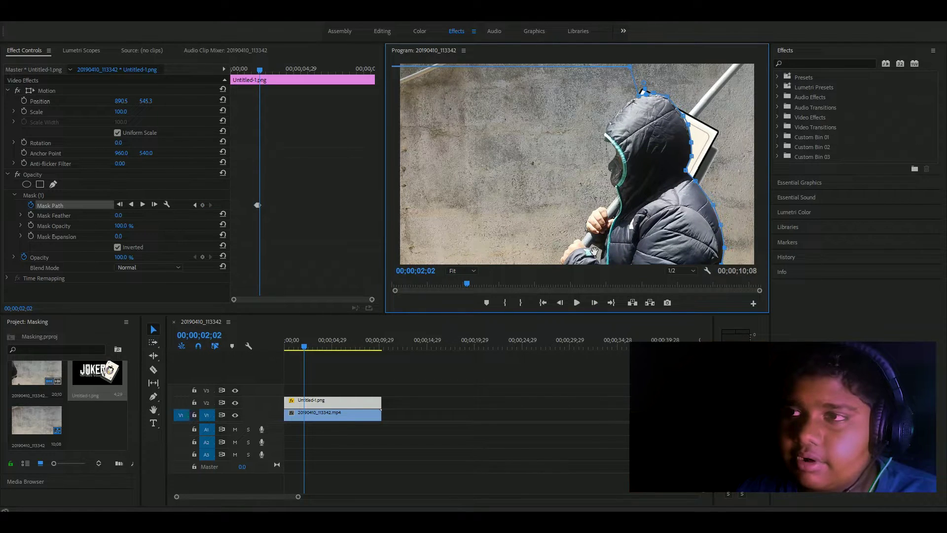
{"action": "left_click", "coordinate": [594, 302]}
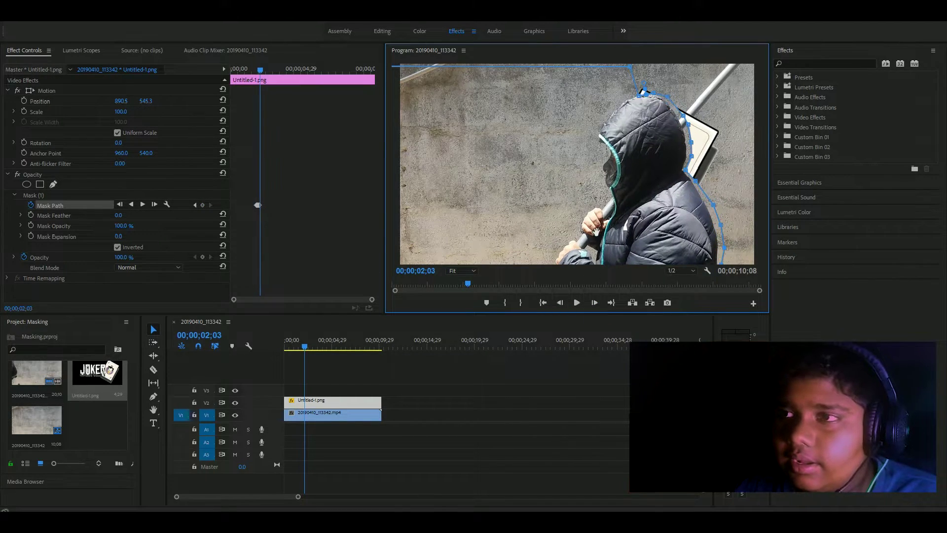
{"action": "left_click", "coordinate": [595, 303]}
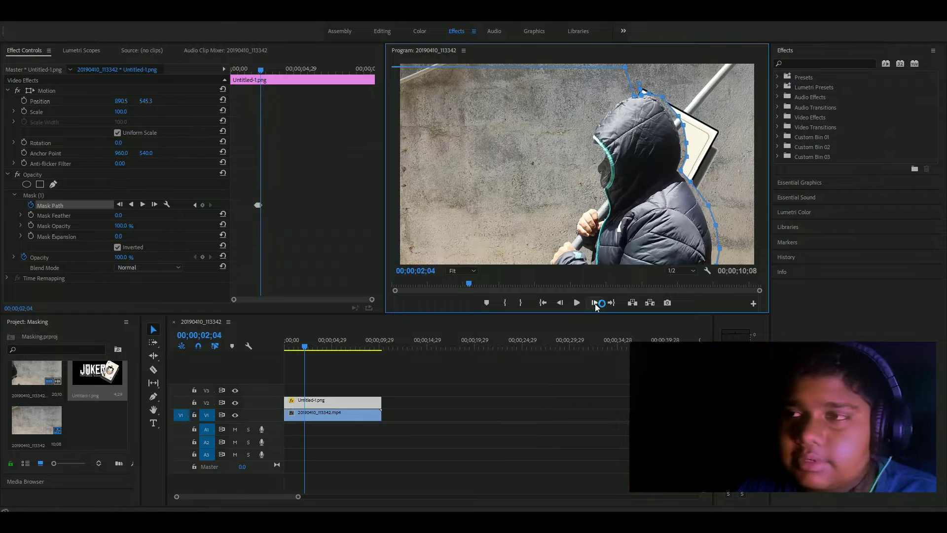
{"action": "left_click_drag", "start_coordinate": [595, 232], "coordinate": [593, 233]}
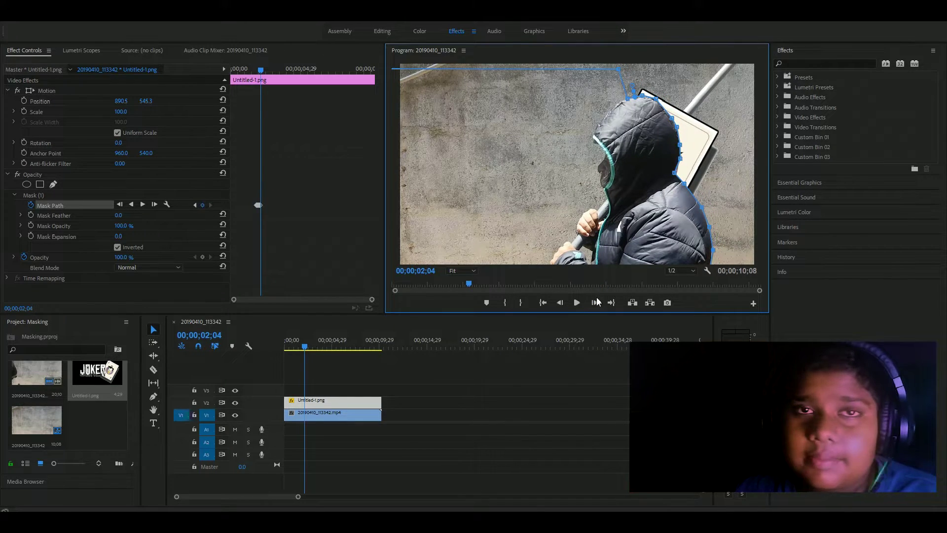
Keep refitting the mask frame by frame through 02;10, then jump ahead to 03;27.
{"action": "left_click", "coordinate": [594, 302]}
{"action": "left_click_drag", "start_coordinate": [610, 227], "coordinate": [606, 227]}
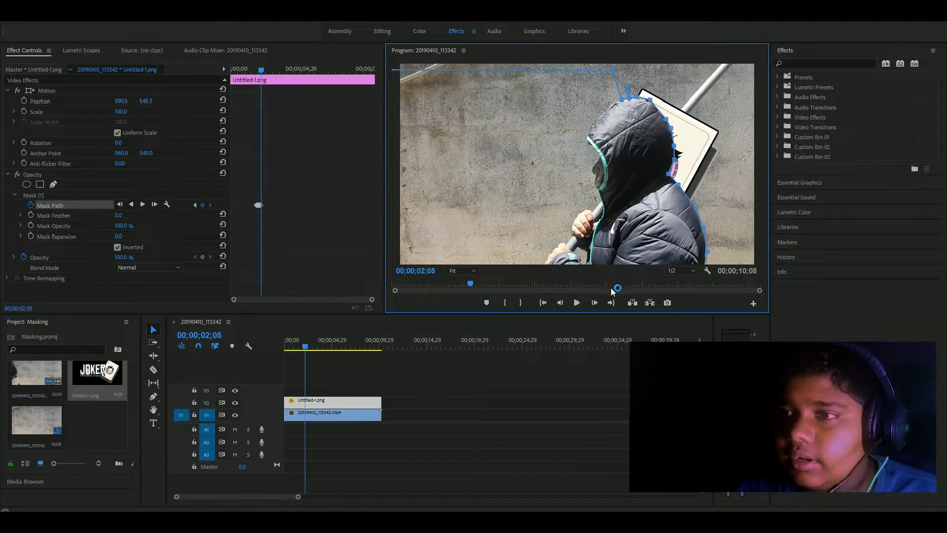
{"action": "left_click", "coordinate": [594, 303]}
{"action": "left_click_drag", "start_coordinate": [607, 217], "coordinate": [600, 218]}
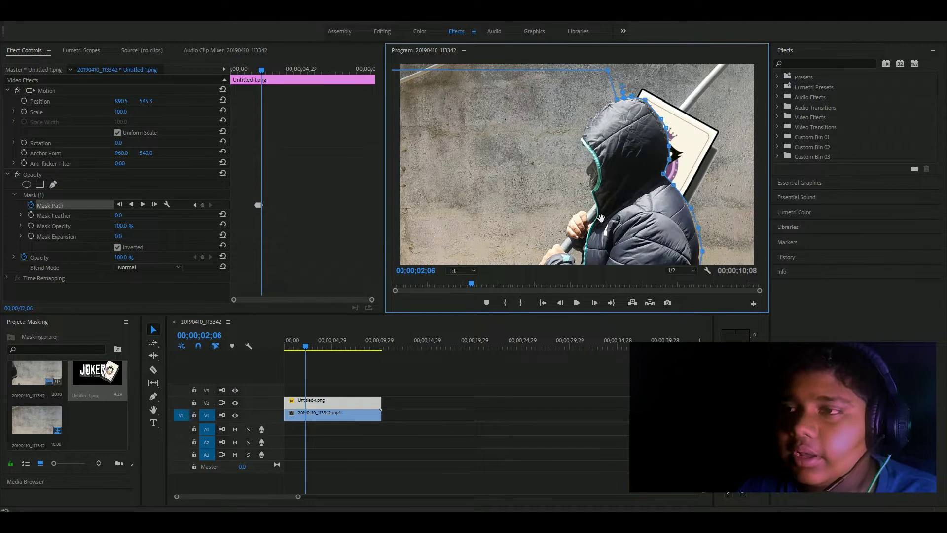
{"action": "left_click", "coordinate": [595, 303]}
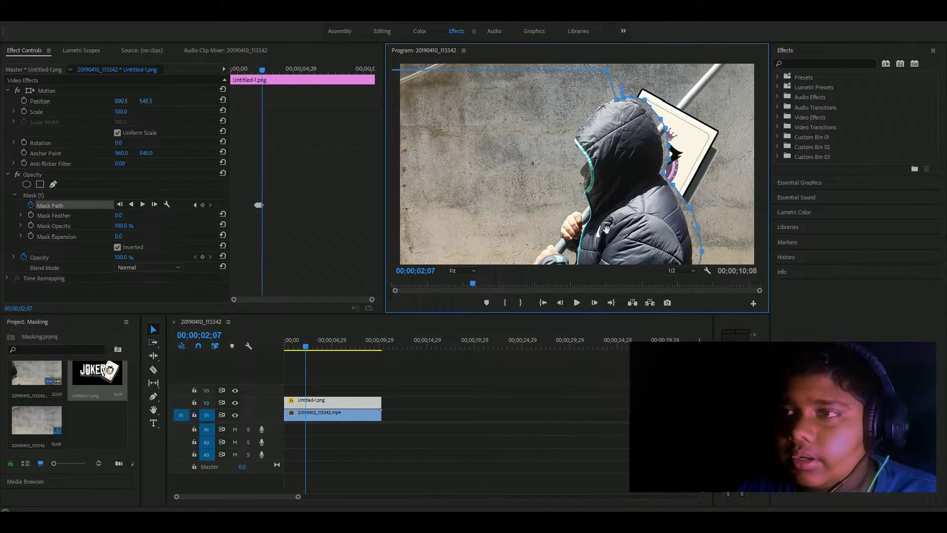
{"action": "left_click_drag", "start_coordinate": [606, 229], "coordinate": [598, 232]}
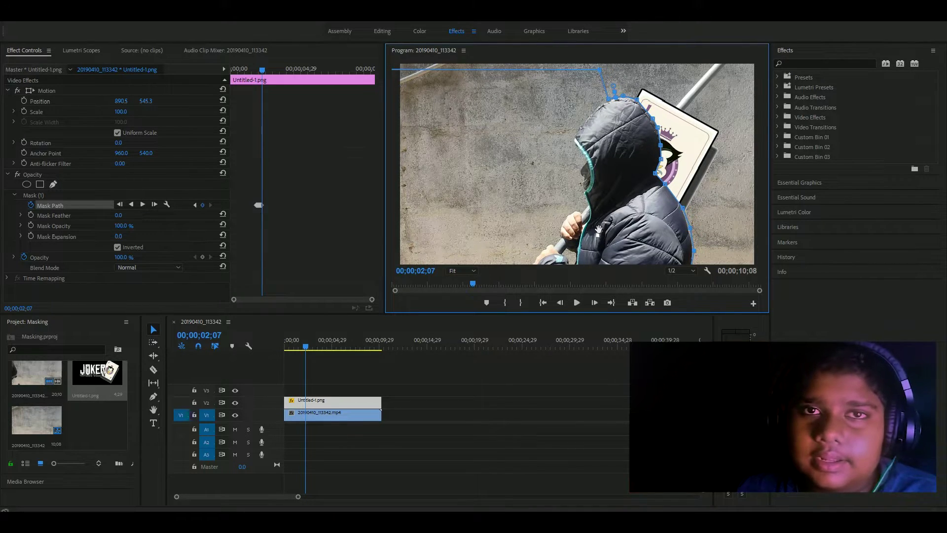
{"action": "left_click", "coordinate": [594, 302]}
{"action": "left_click_drag", "start_coordinate": [608, 221], "coordinate": [603, 223]}
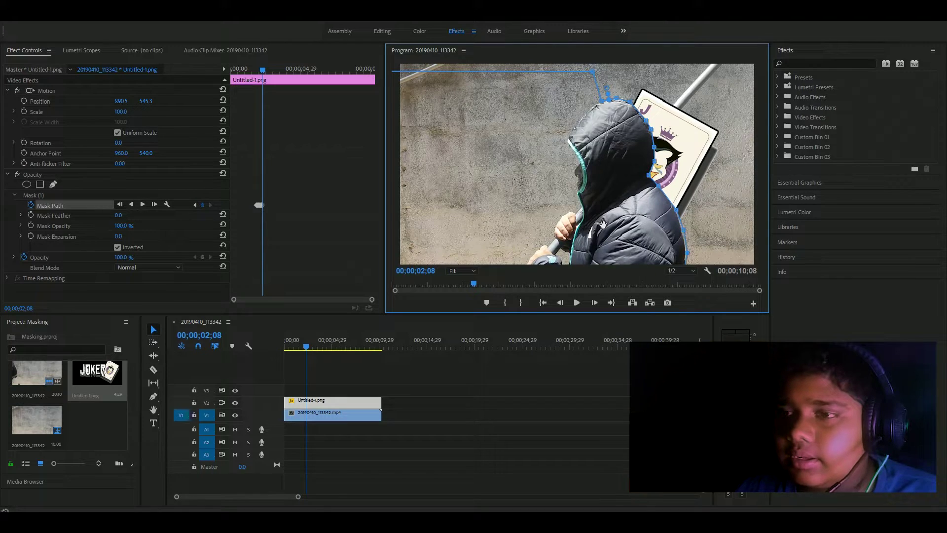
{"action": "left_click", "coordinate": [589, 304]}
{"action": "left_click_drag", "start_coordinate": [611, 217], "coordinate": [605, 217]}
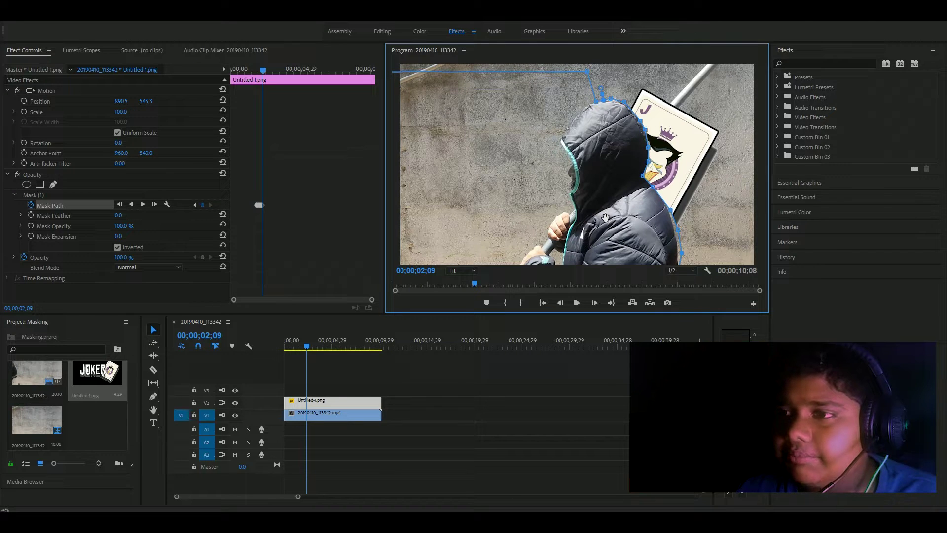
{"action": "left_click_drag", "start_coordinate": [605, 217], "coordinate": [603, 219]}
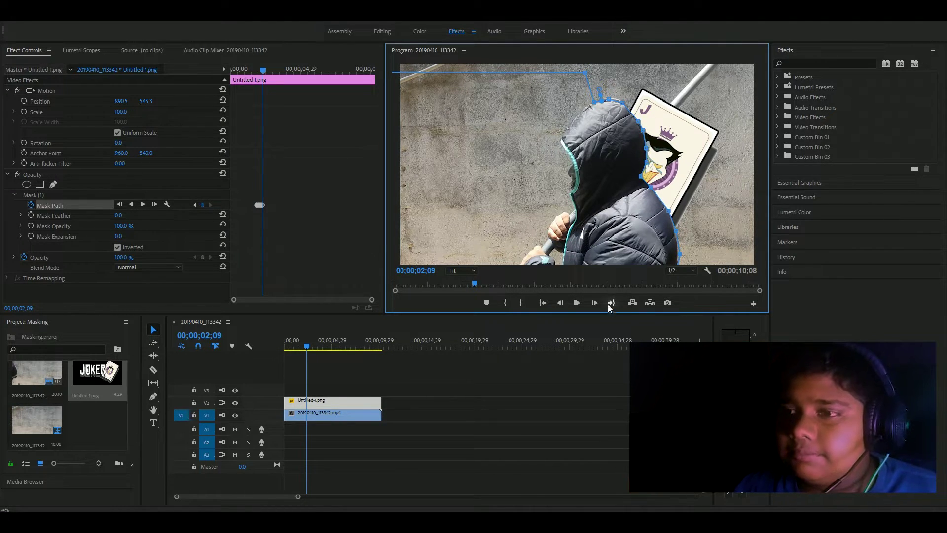
{"action": "left_click", "coordinate": [595, 303]}
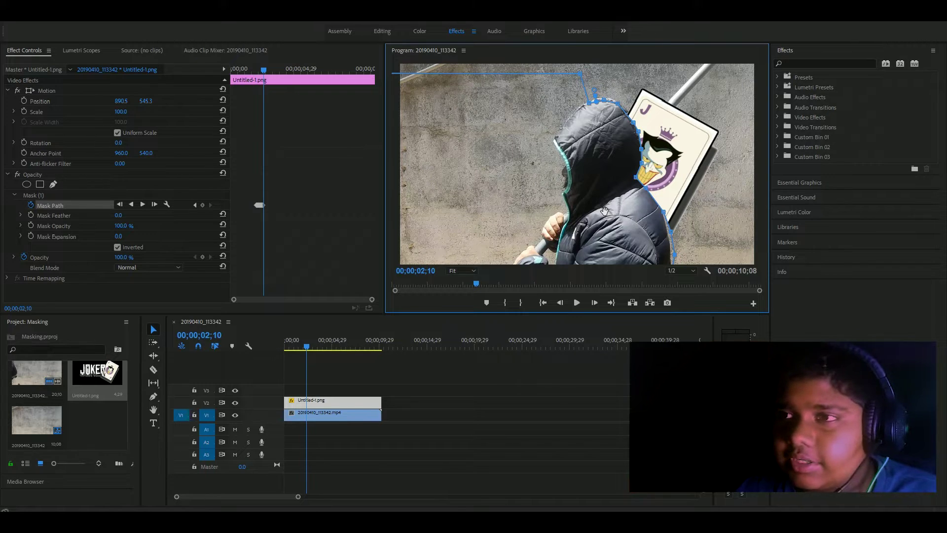
{"action": "left_click", "coordinate": [513, 285]}
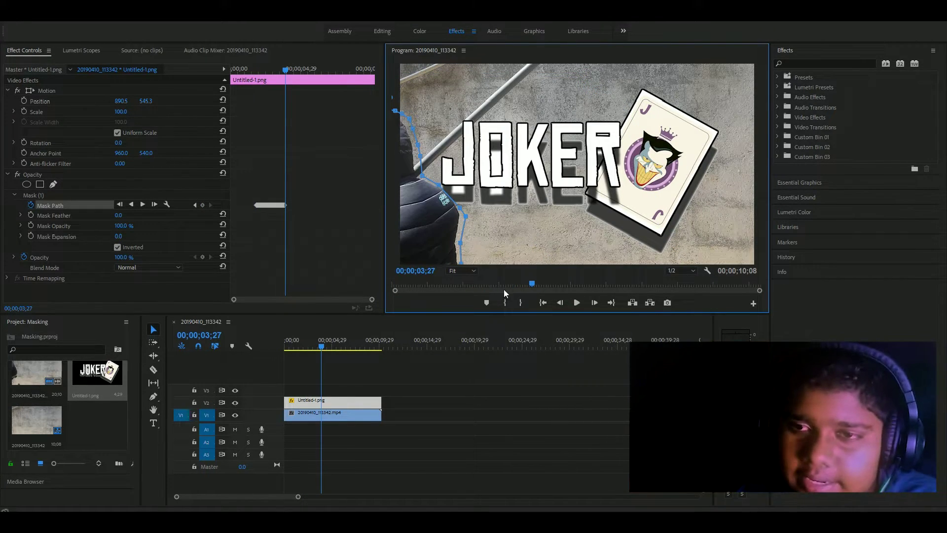
{"action": "left_click_drag", "start_coordinate": [320, 345], "coordinate": [261, 350]}
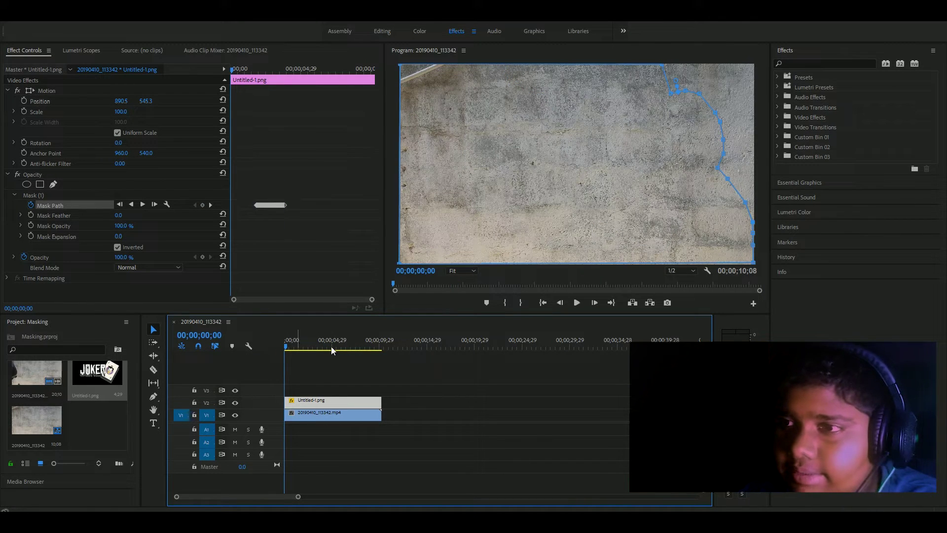
{"action": "left_click", "coordinate": [577, 303]}
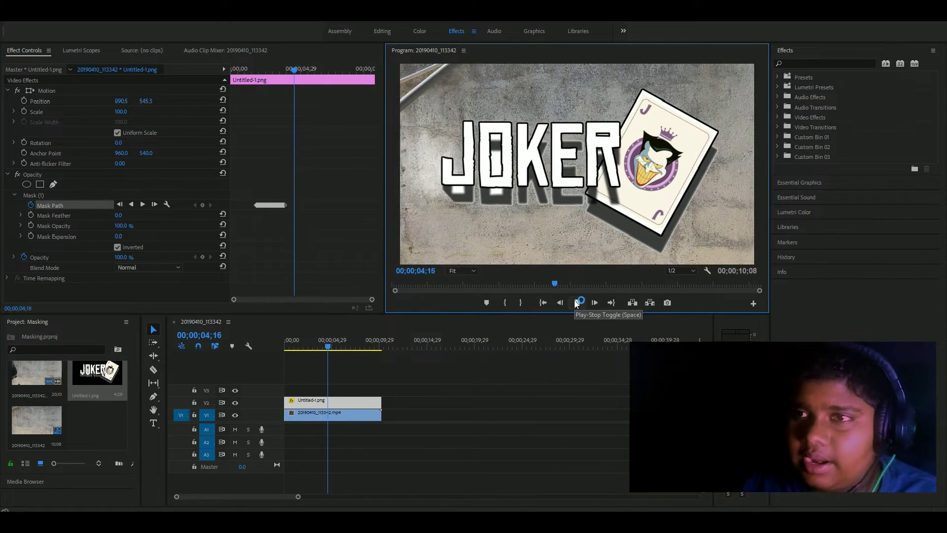
{"action": "left_click", "coordinate": [576, 302]}
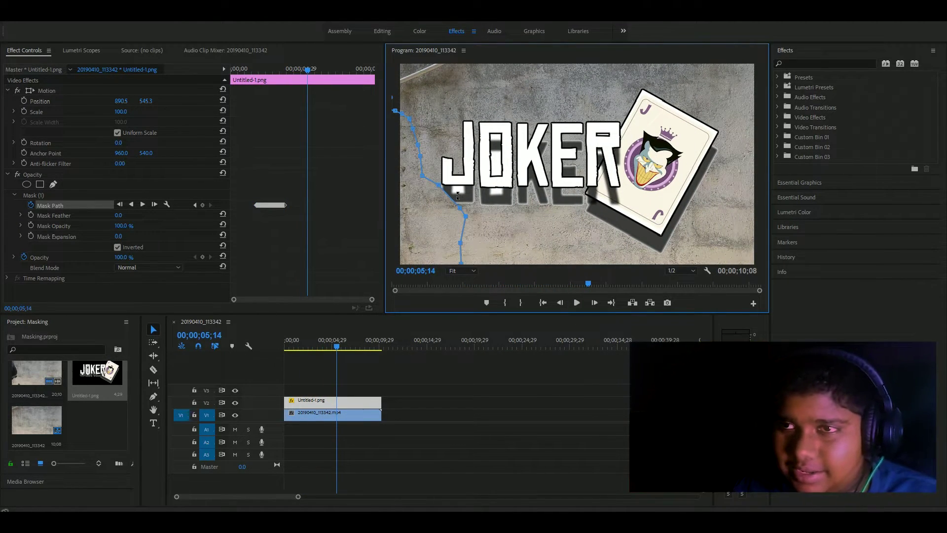
{"action": "left_click_drag", "start_coordinate": [336, 348], "coordinate": [326, 349]}
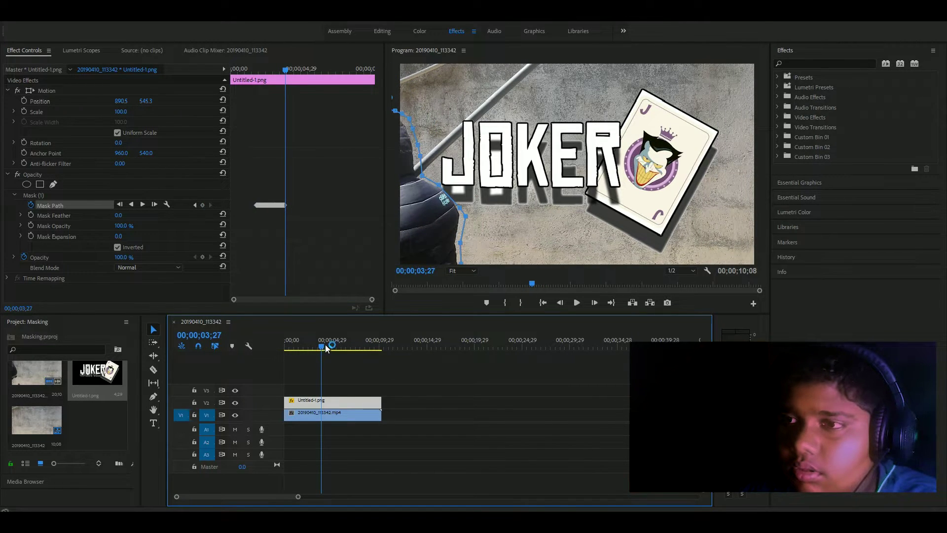
Reshape the mask vertices along the person's back at 03;27 and 03;28, adding Mask Path keyframes.
{"action": "left_click", "coordinate": [576, 303]}
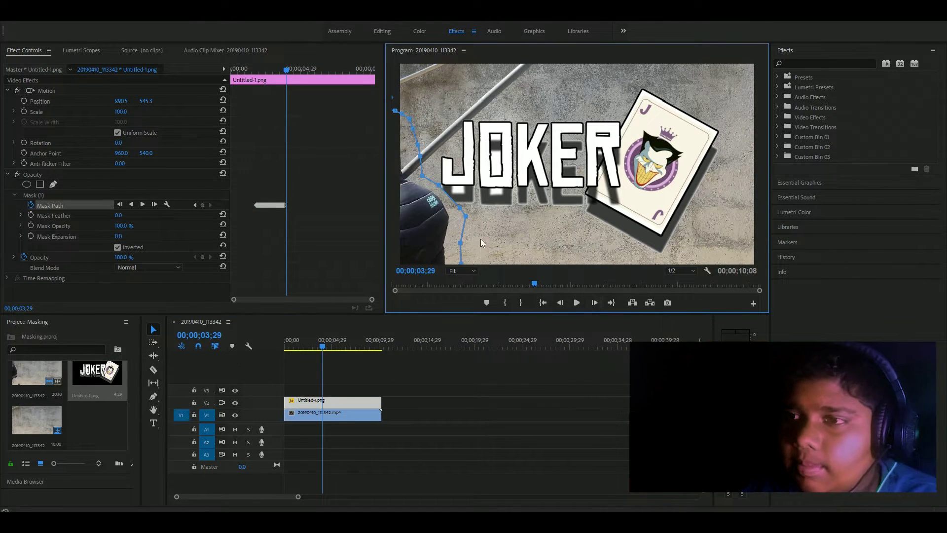
{"action": "left_click", "coordinate": [560, 303]}
{"action": "left_click", "coordinate": [560, 303]}
{"action": "left_click", "coordinate": [560, 303]}
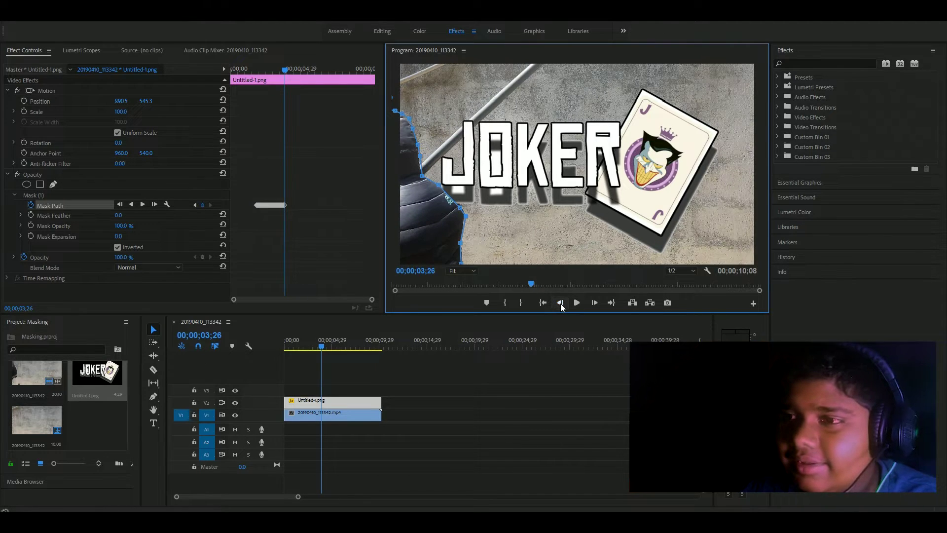
{"action": "left_click", "coordinate": [595, 303]}
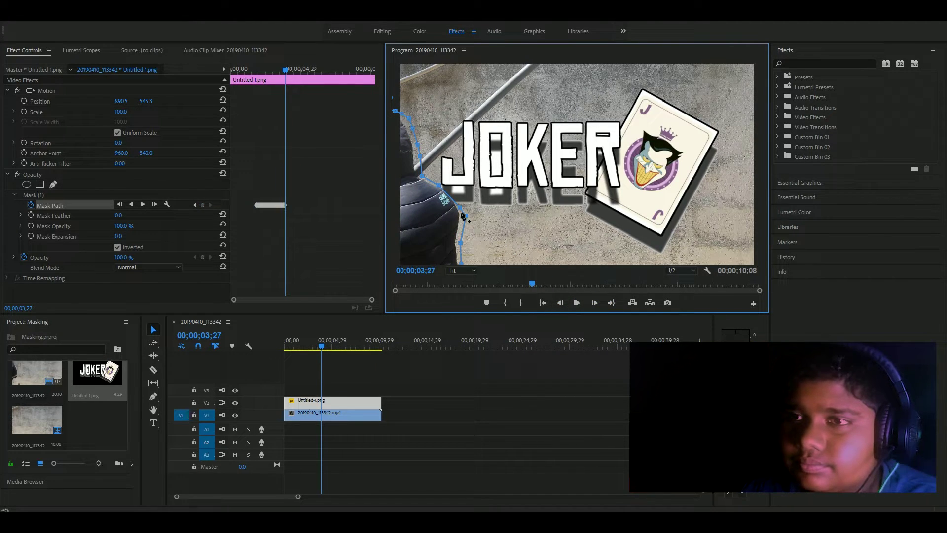
{"action": "left_click_drag", "start_coordinate": [464, 218], "coordinate": [459, 222]}
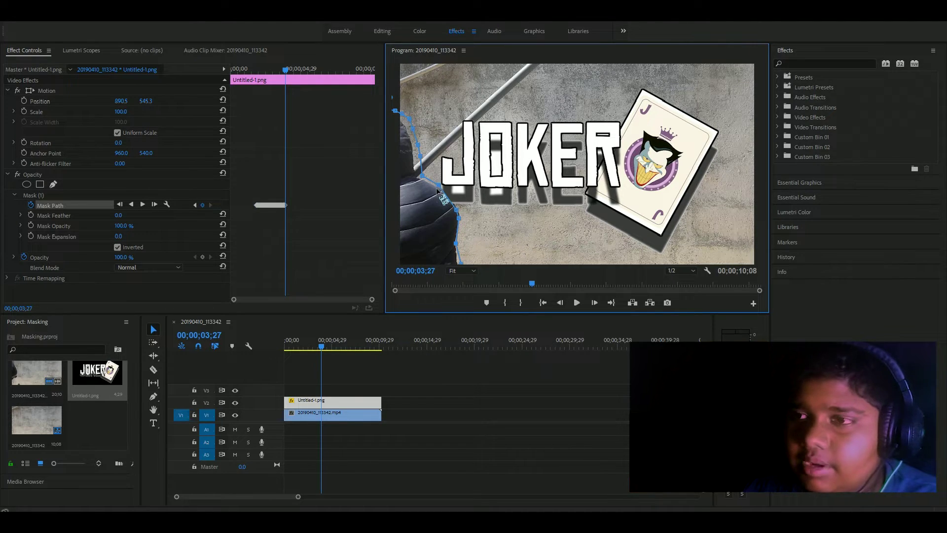
{"action": "left_click", "coordinate": [594, 302]}
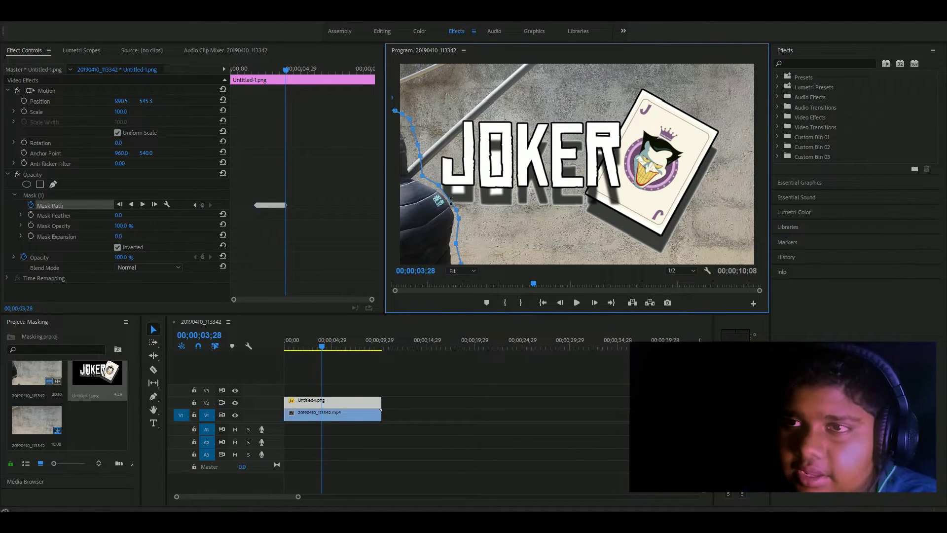
{"action": "left_click_drag", "start_coordinate": [437, 192], "coordinate": [439, 188]}
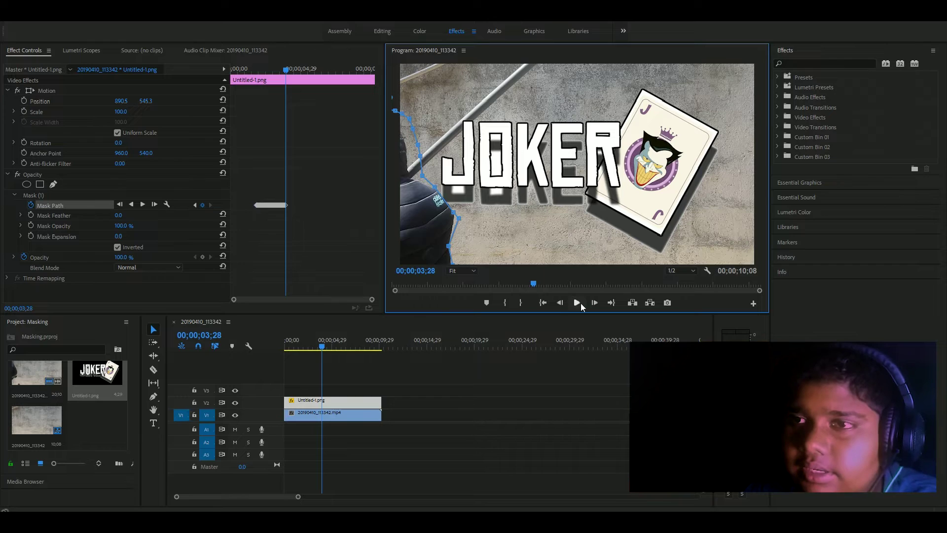
Rewind to 00;00 and play the masked composite, then select the mp4 clip on V1.
{"action": "left_click", "coordinate": [594, 302]}
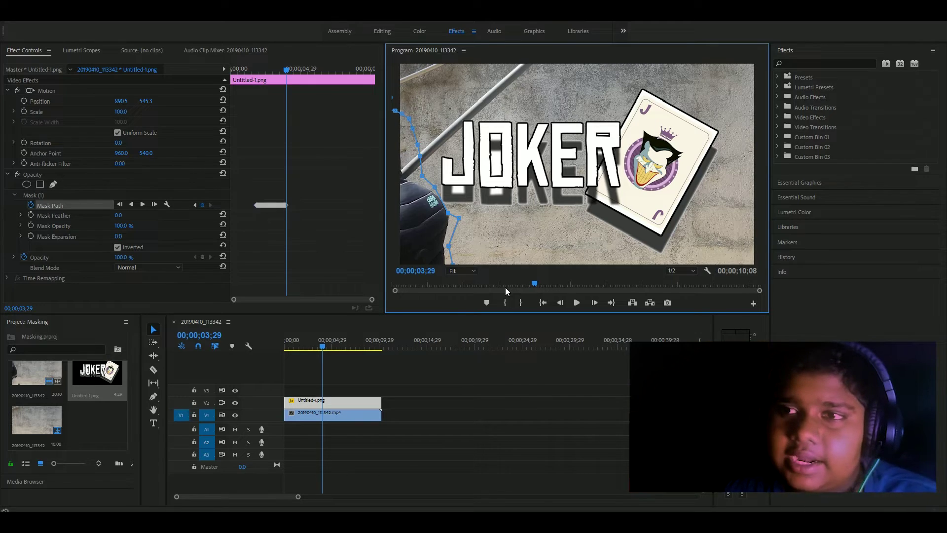
{"action": "left_click_drag", "start_coordinate": [324, 347], "coordinate": [215, 356]}
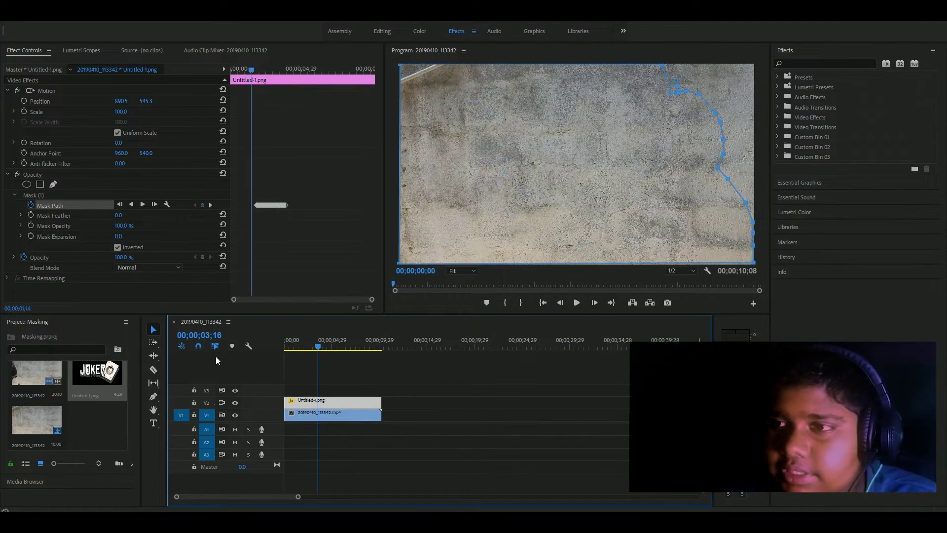
{"action": "left_click", "coordinate": [569, 304]}
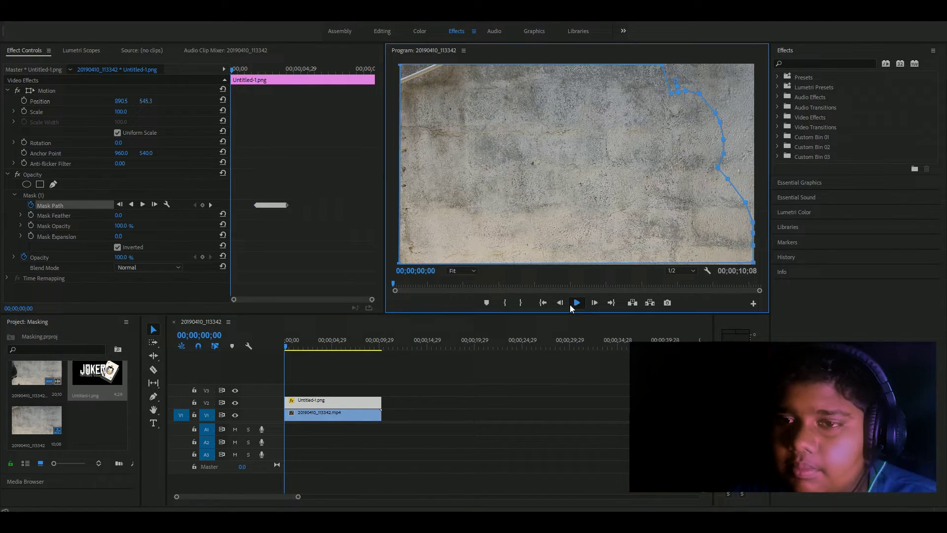
{"action": "left_click", "coordinate": [338, 412]}
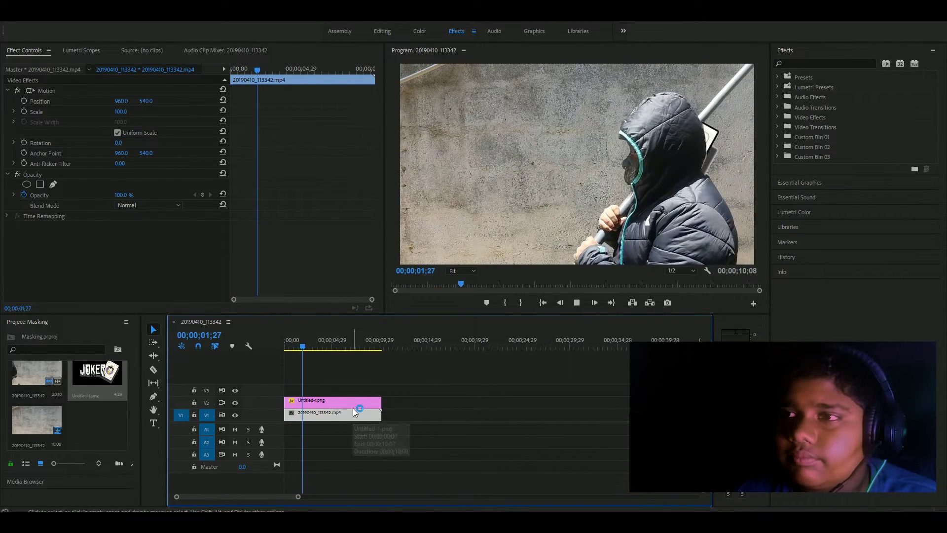